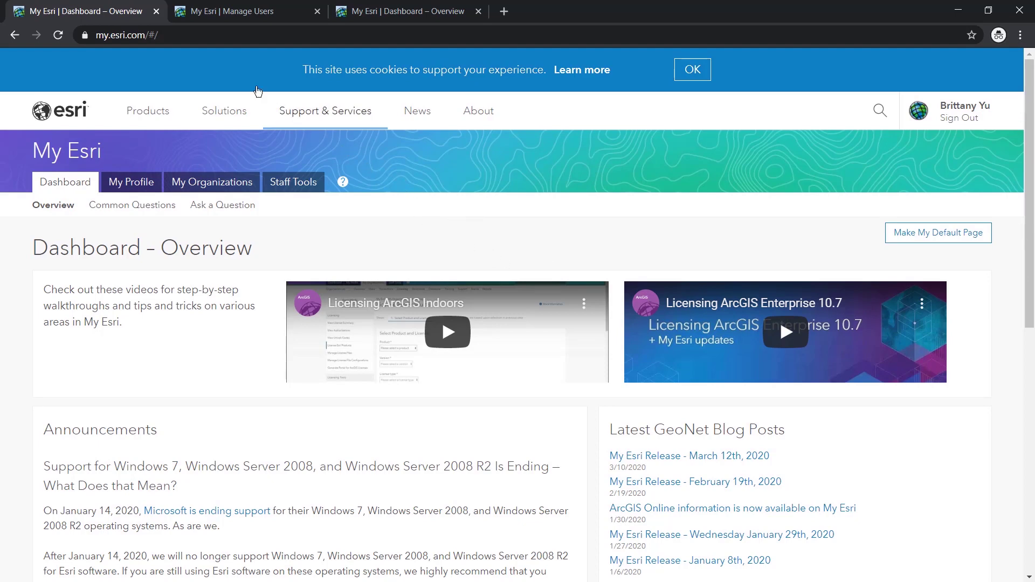
Open Recover Lost Licenses from the organization's Licensing page and continue with the product-search option
{"action": "left_click", "coordinate": [240, 13]}
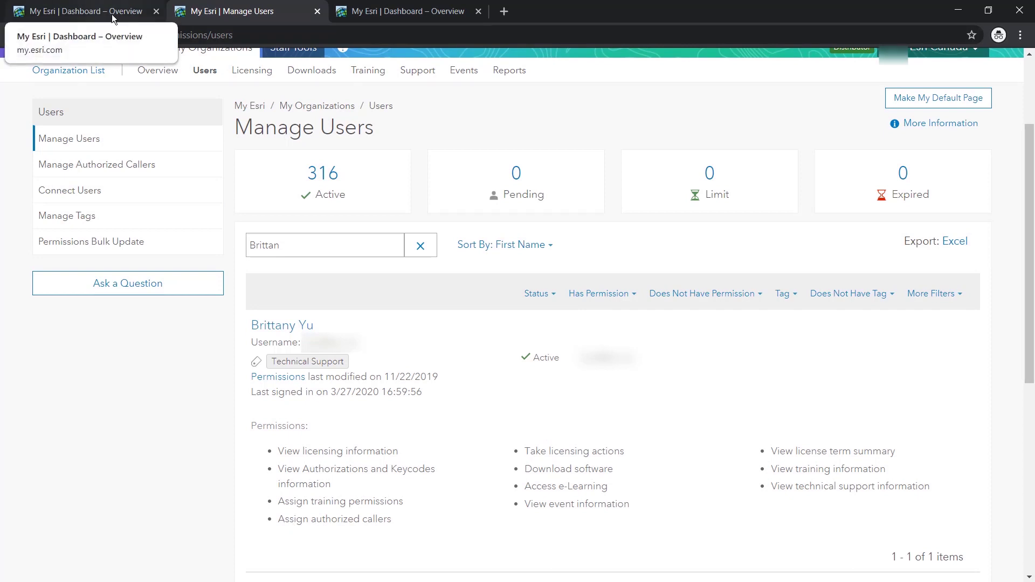
{"action": "left_click", "coordinate": [112, 16]}
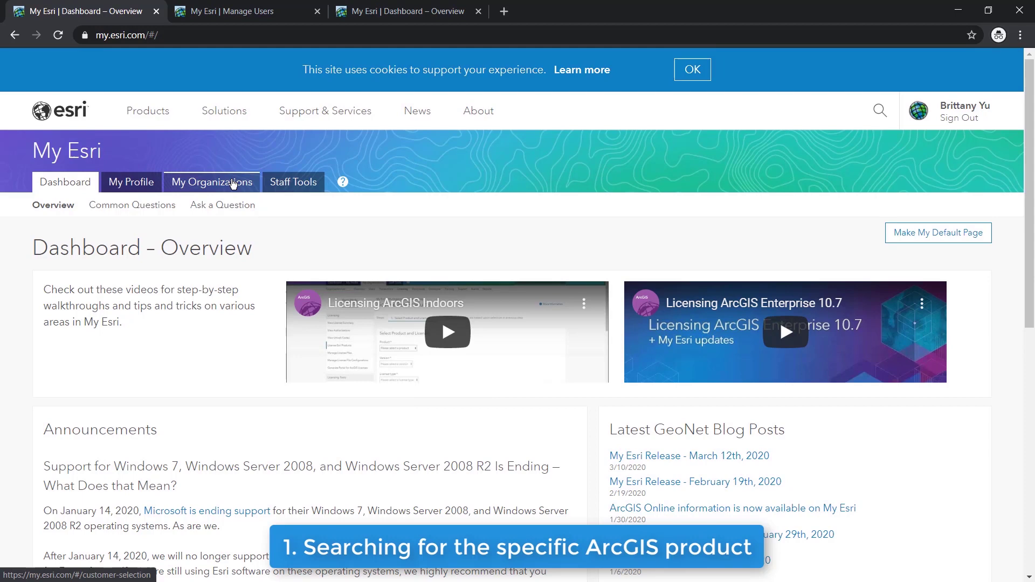
{"action": "left_click", "coordinate": [233, 184]}
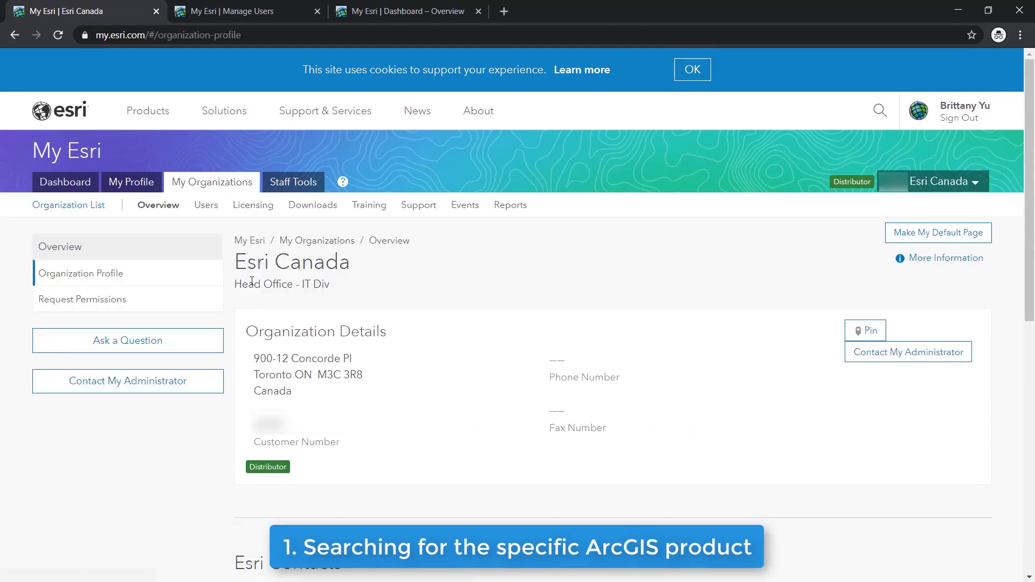
{"action": "left_click", "coordinate": [256, 207]}
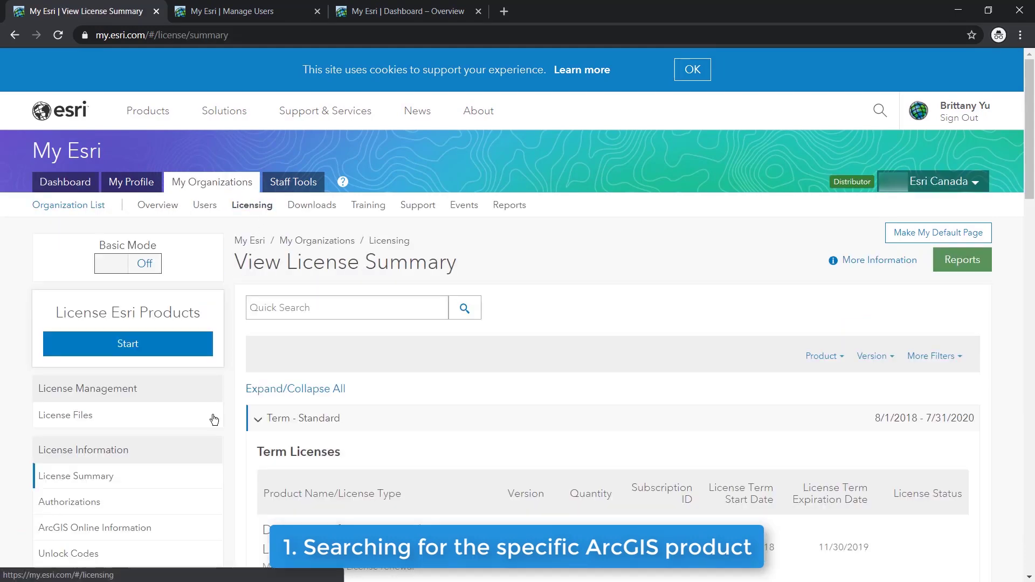
{"action": "scroll", "coordinate": [162, 487], "scroll_direction": "down", "scroll_amount": 5}
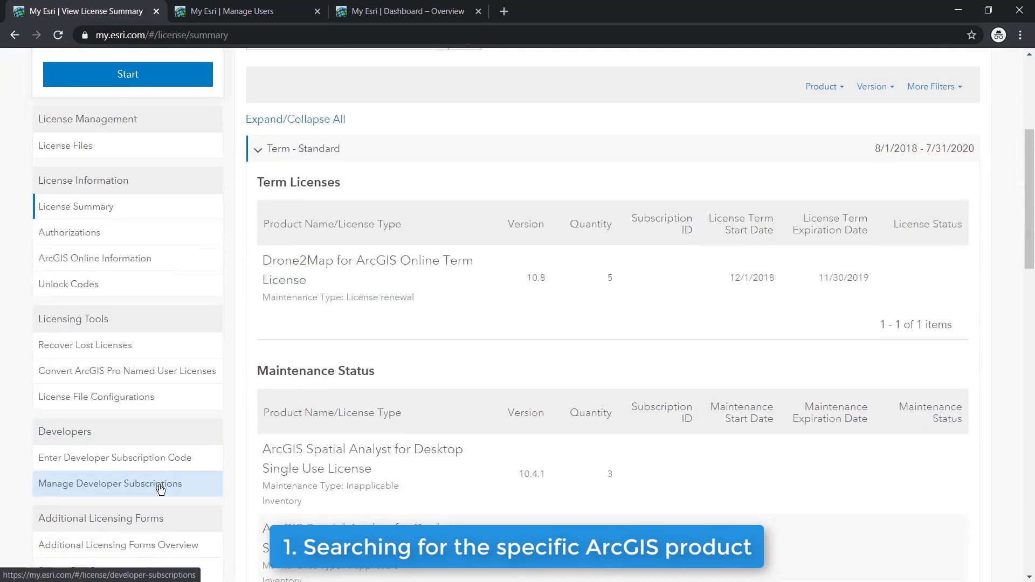
{"action": "left_click", "coordinate": [103, 348]}
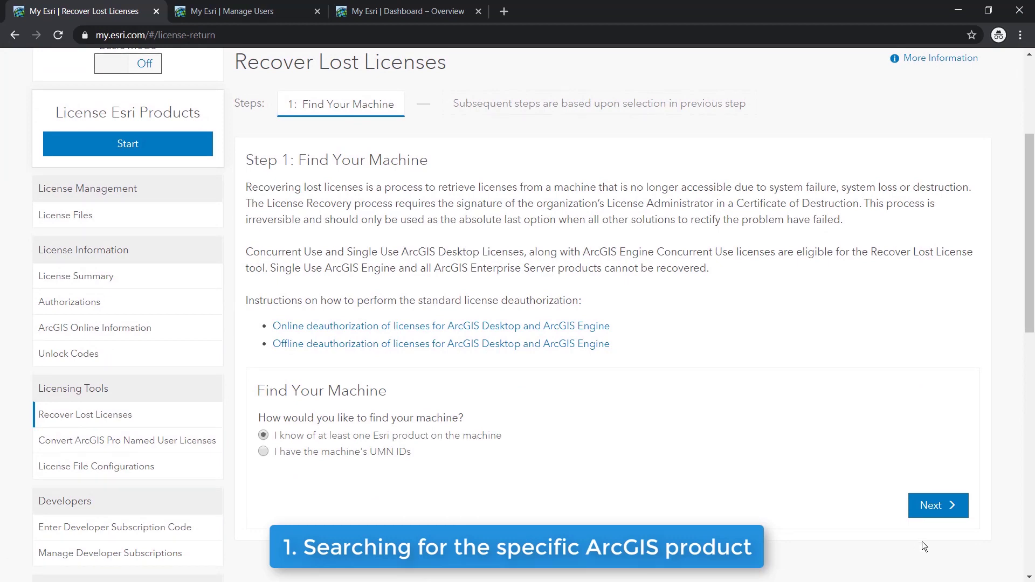
{"action": "left_click", "coordinate": [933, 511]}
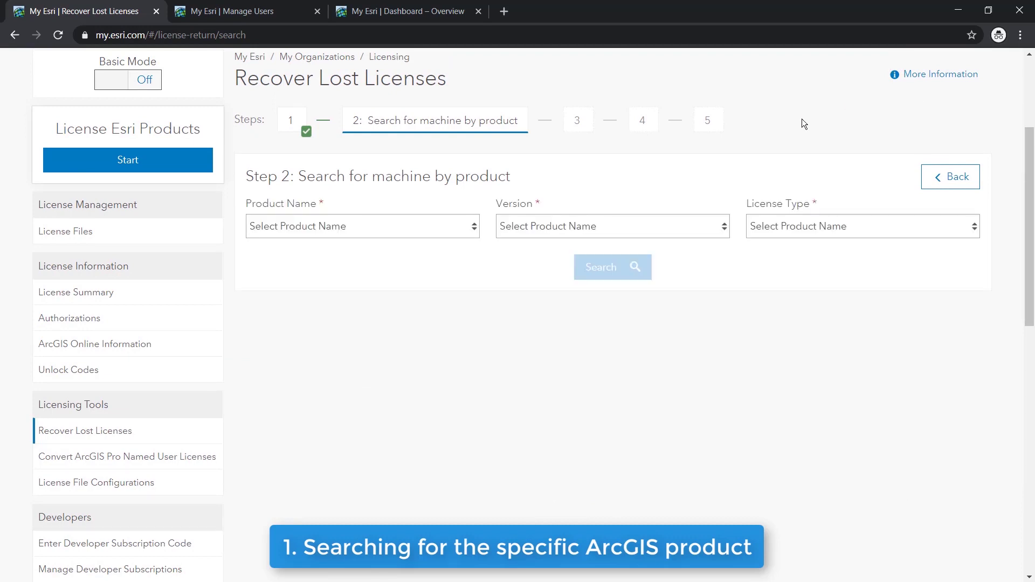
Search for machines with ArcGIS Desktop Basic, version 10.1 - 10.8, Single Use licenses
{"action": "left_click", "coordinate": [445, 228]}
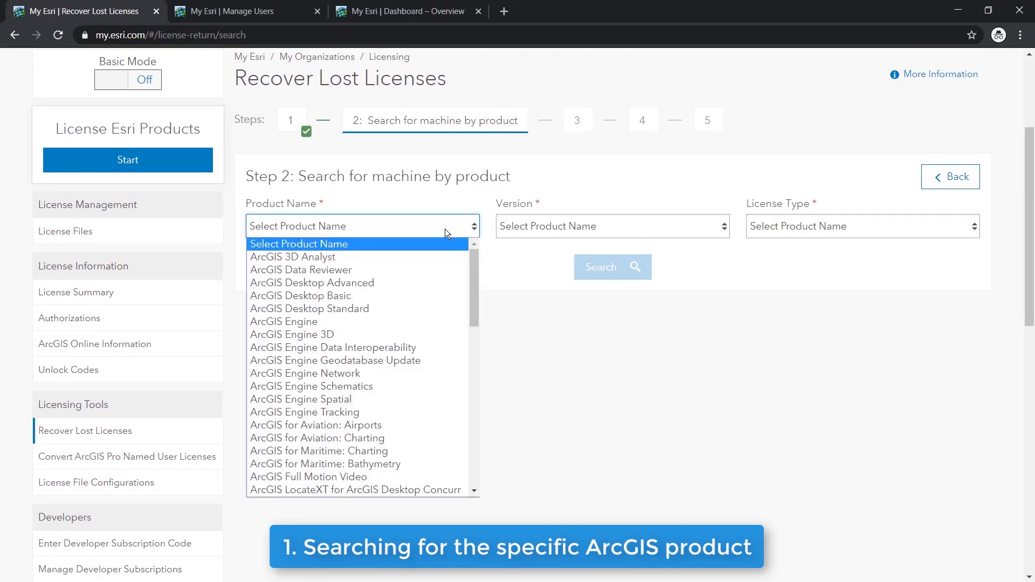
{"action": "left_click", "coordinate": [332, 296]}
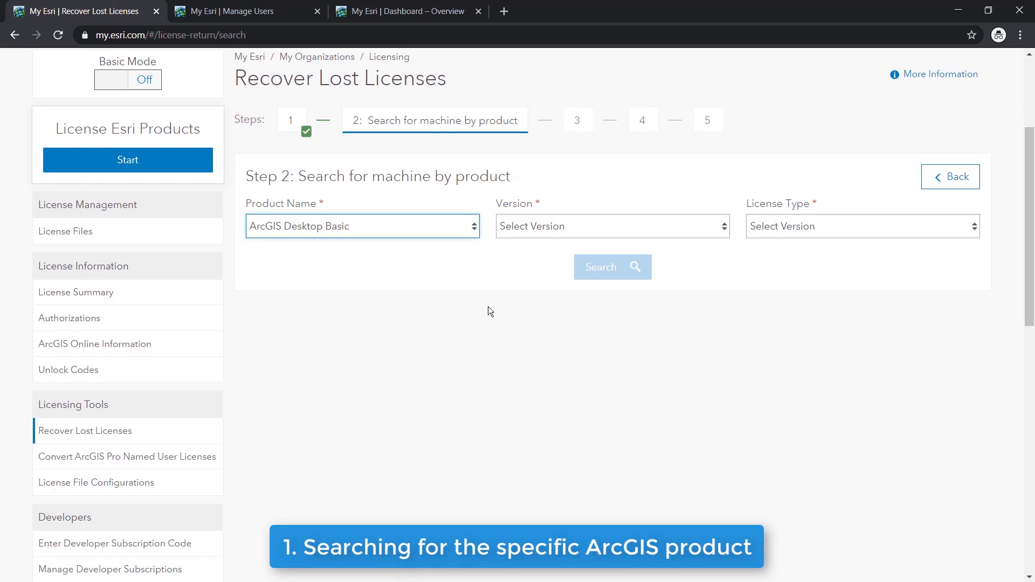
{"action": "left_click", "coordinate": [548, 223]}
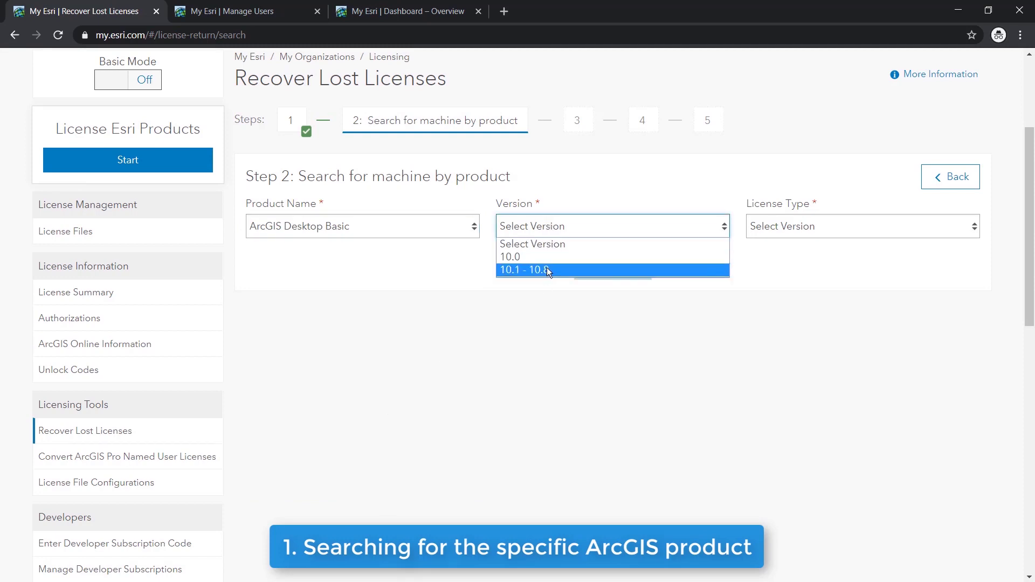
{"action": "left_click", "coordinate": [546, 267]}
{"action": "left_click", "coordinate": [782, 232]}
{"action": "left_click", "coordinate": [781, 267]}
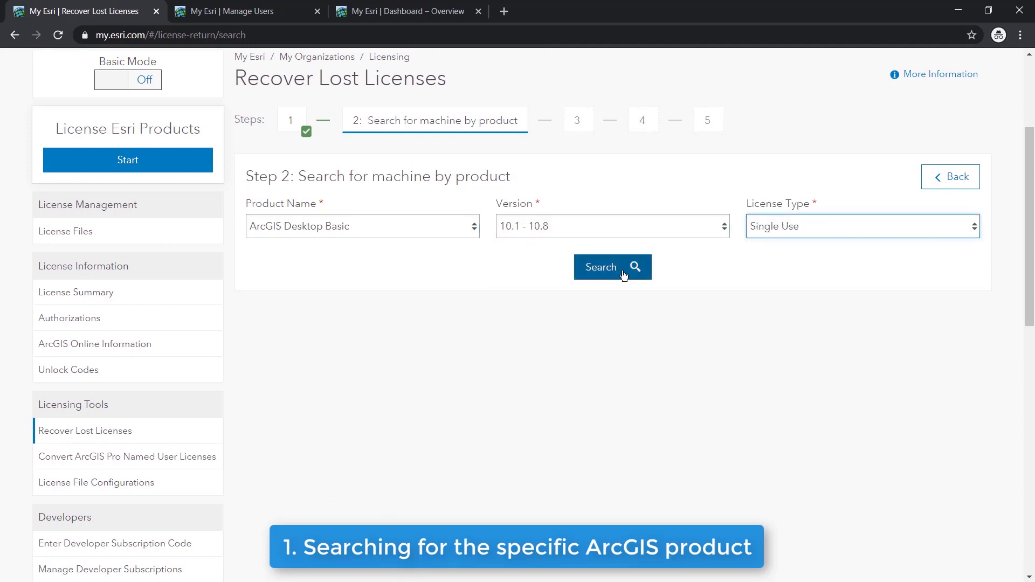
{"action": "left_click", "coordinate": [597, 275]}
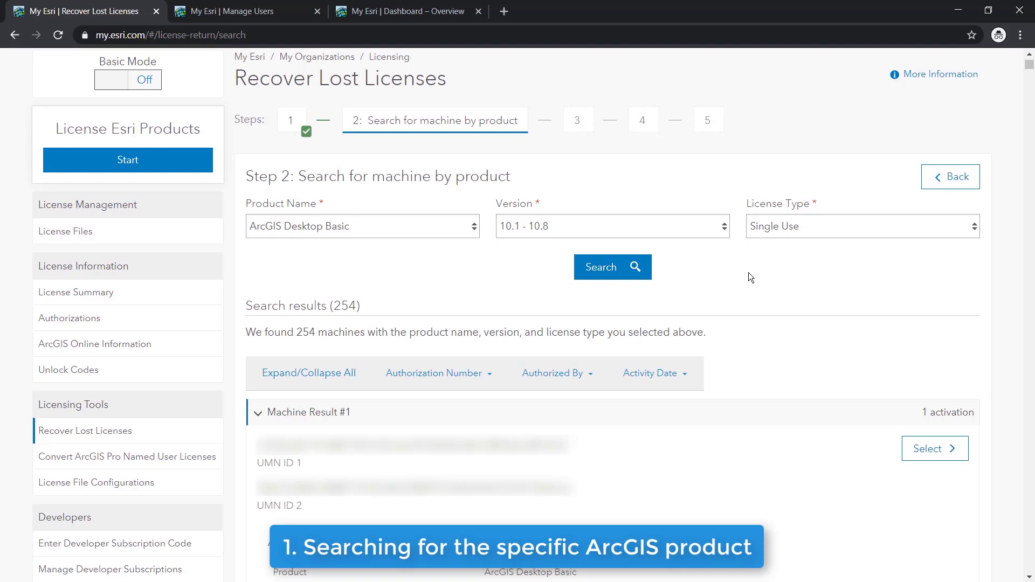
Locate Machine Result #197 with an in-page text search and select it for recovery
{"action": "key", "text": "ctrl+f"}
{"action": "key", "text": "Return"}
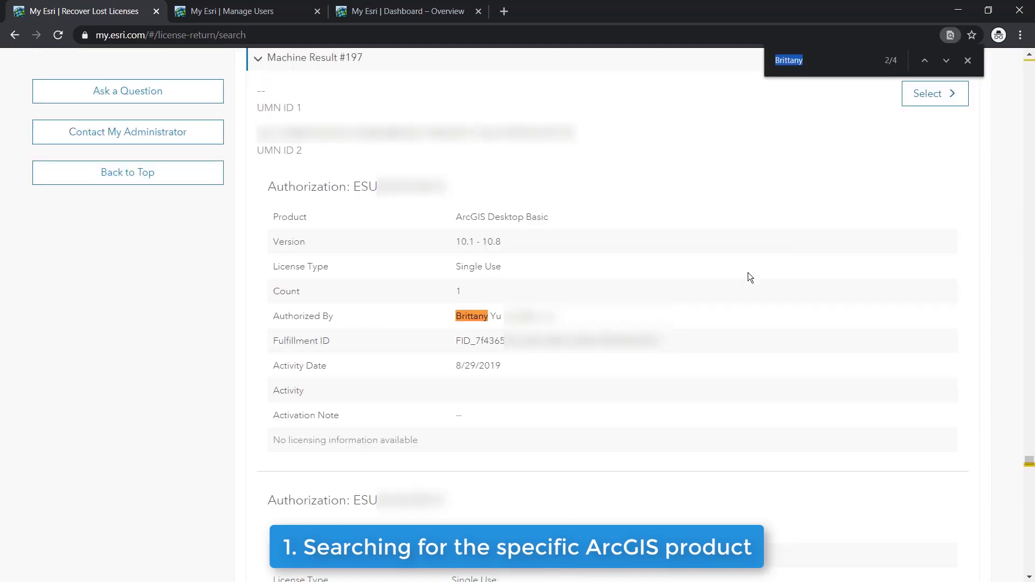
{"action": "left_click", "coordinate": [732, 207]}
{"action": "left_click", "coordinate": [968, 60]}
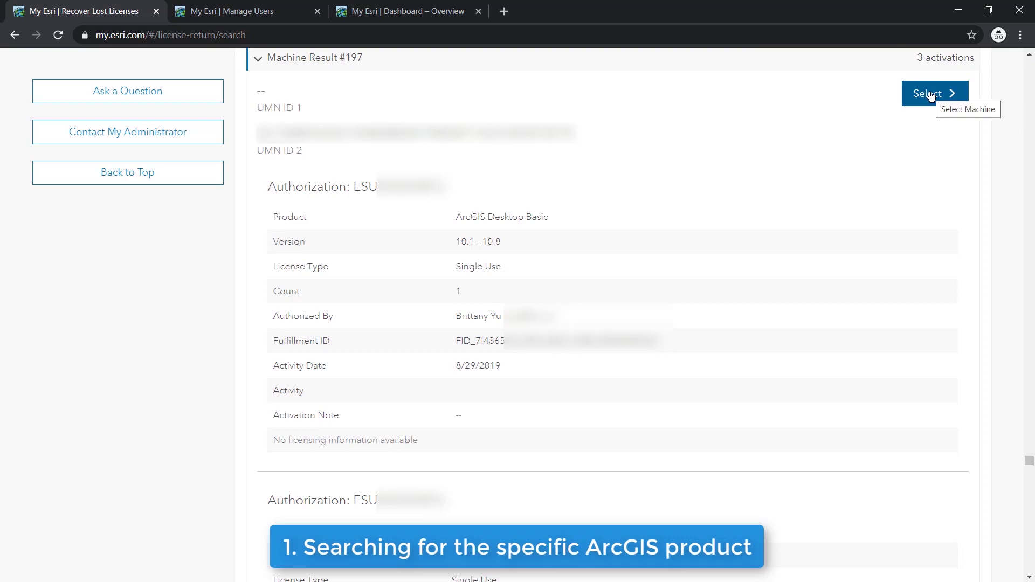
{"action": "left_click", "coordinate": [929, 94]}
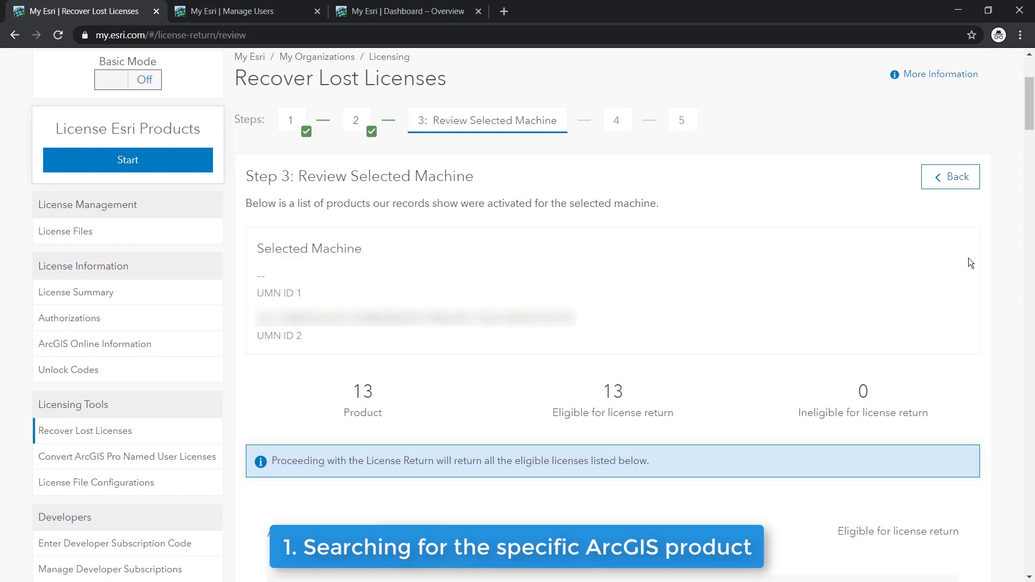
Continue past the machine review, agree to the terms and conditions, and proceed to Step 5
{"action": "left_click_drag", "start_coordinate": [1029, 120], "coordinate": [1029, 539]}
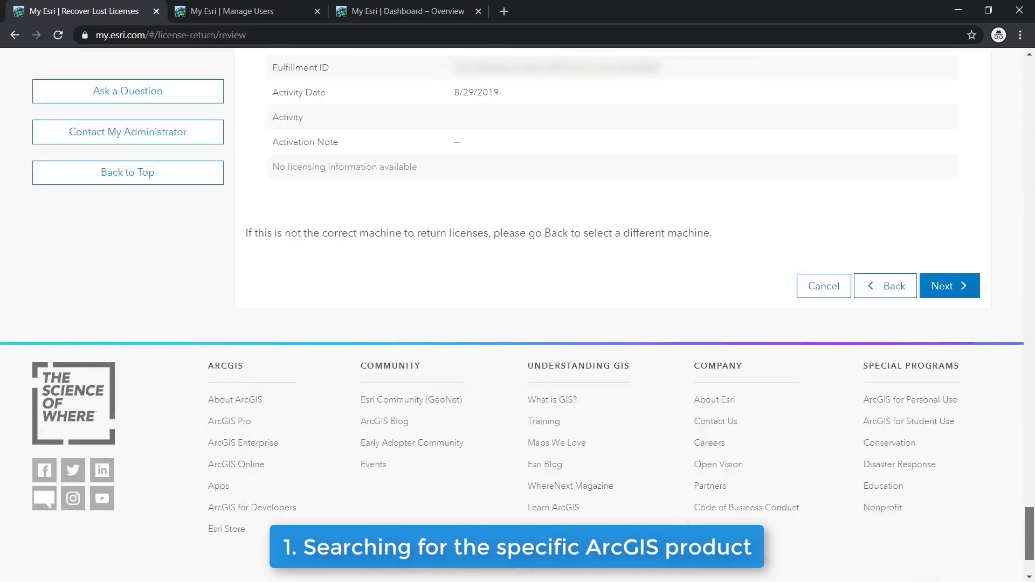
{"action": "left_click", "coordinate": [960, 298]}
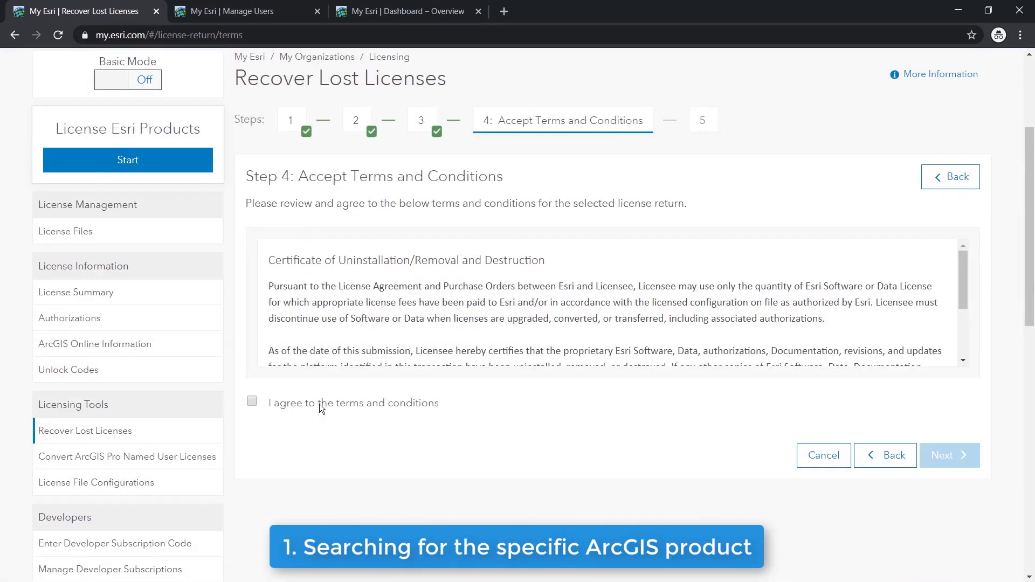
{"action": "left_click", "coordinate": [252, 402]}
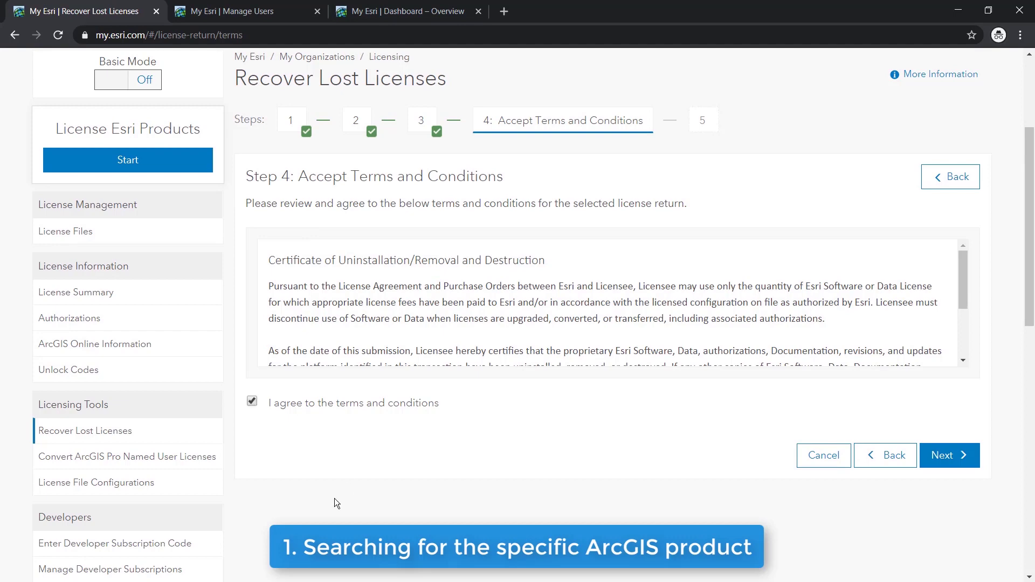
{"action": "scroll", "coordinate": [619, 313], "scroll_direction": "down", "scroll_amount": 3}
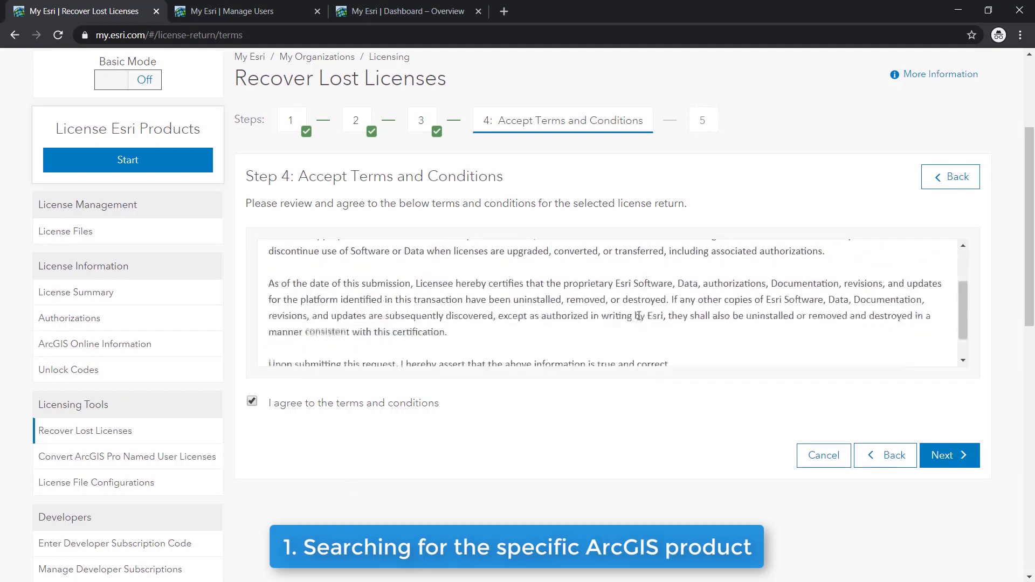
{"action": "left_click", "coordinate": [925, 459]}
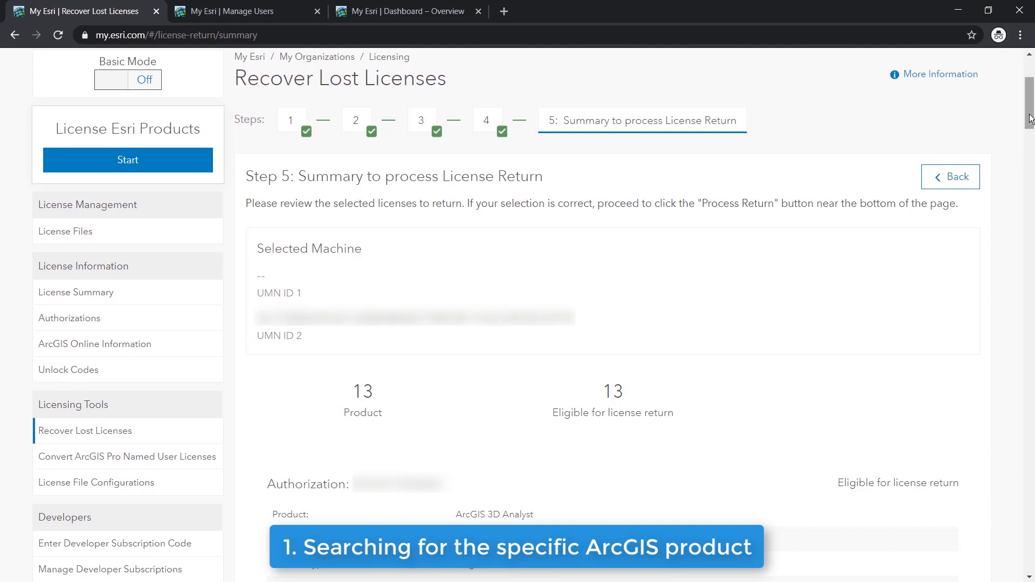
Process the return of the machine's 13 licenses, then switch to the Dashboard – Overview tab
{"action": "left_click_drag", "start_coordinate": [1030, 118], "coordinate": [1019, 535]}
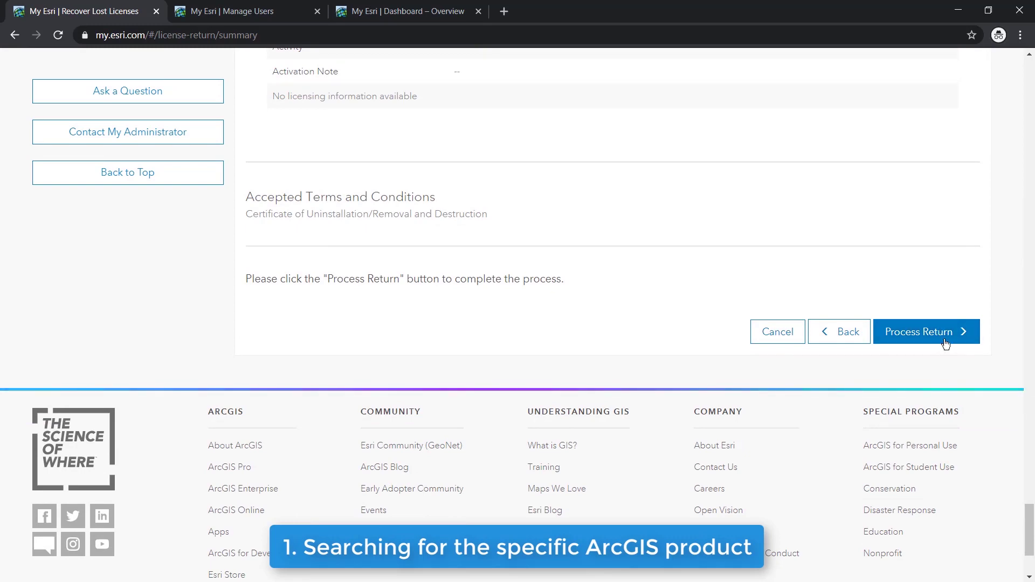
{"action": "left_click", "coordinate": [927, 334]}
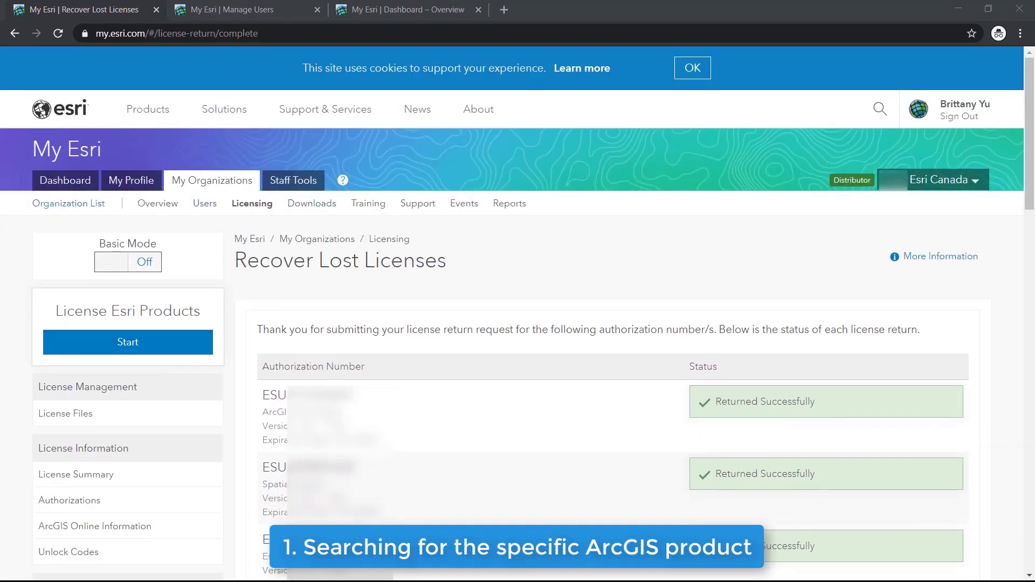
{"action": "left_click", "coordinate": [397, 10]}
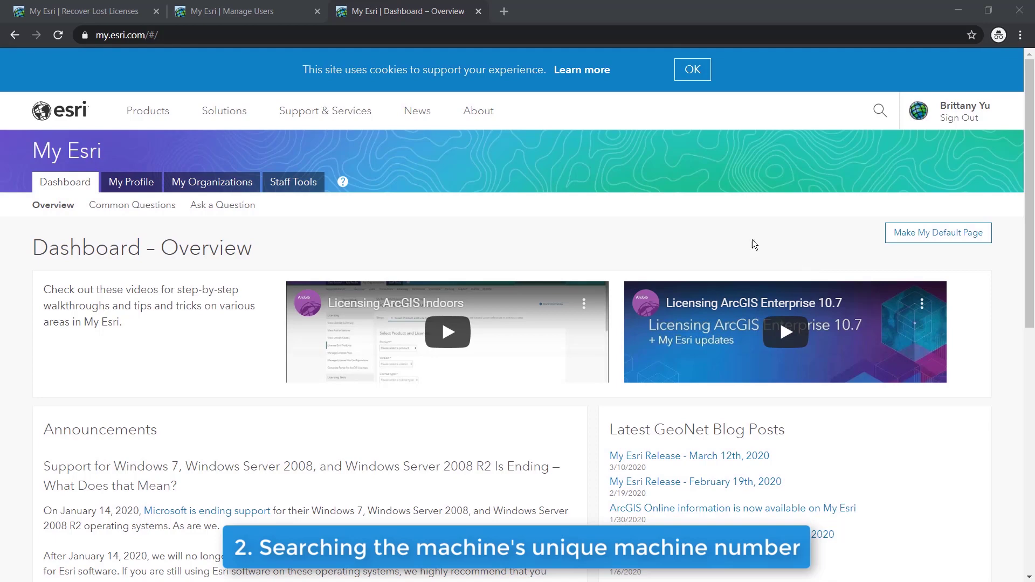
Open Recover Lost Licenses from the Licensing page and choose 'I have the machine's UMN IDs'
{"action": "left_click", "coordinate": [214, 186]}
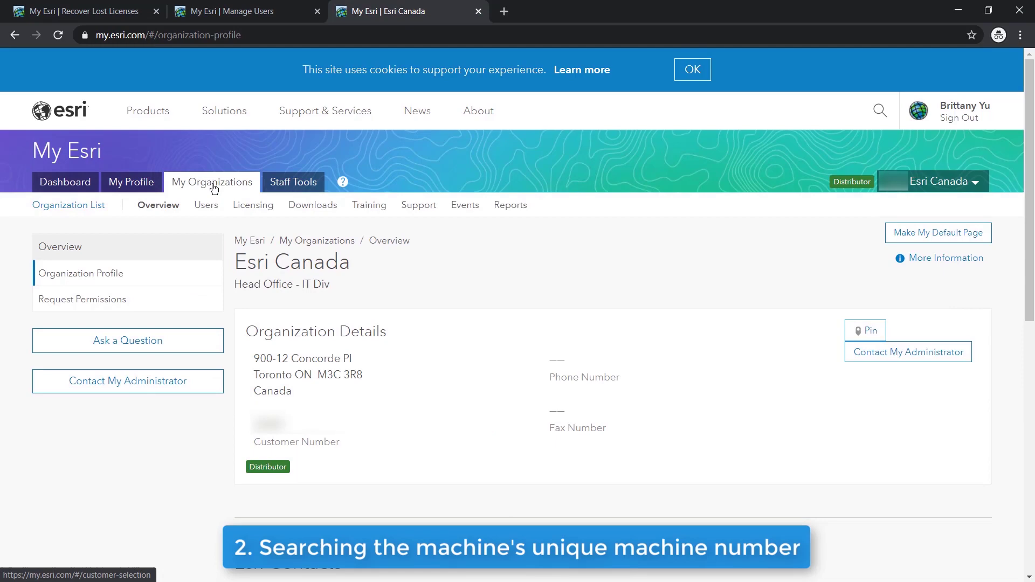
{"action": "left_click", "coordinate": [249, 209]}
{"action": "scroll", "coordinate": [81, 486], "scroll_direction": "down", "scroll_amount": 3}
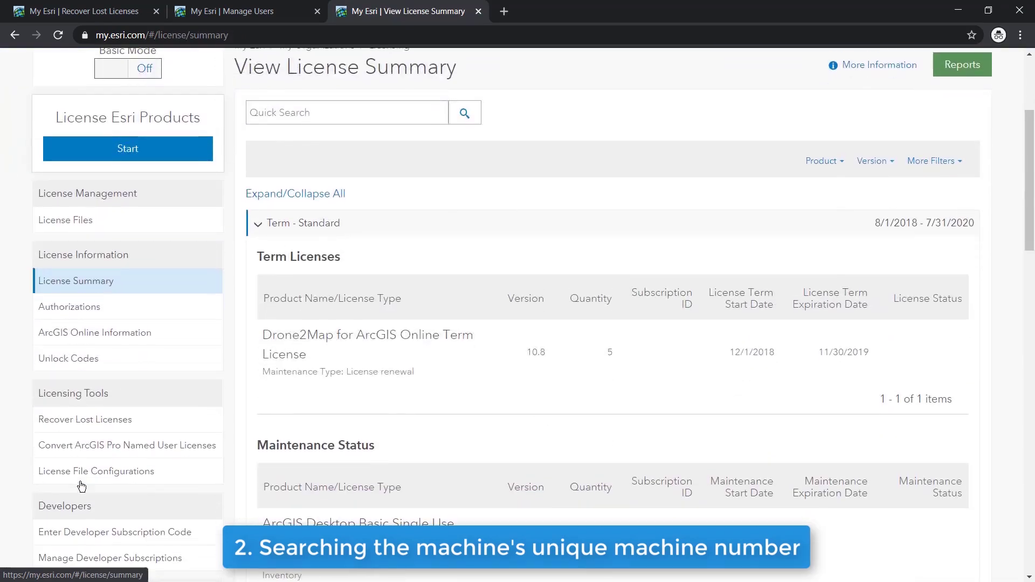
{"action": "left_click", "coordinate": [88, 416]}
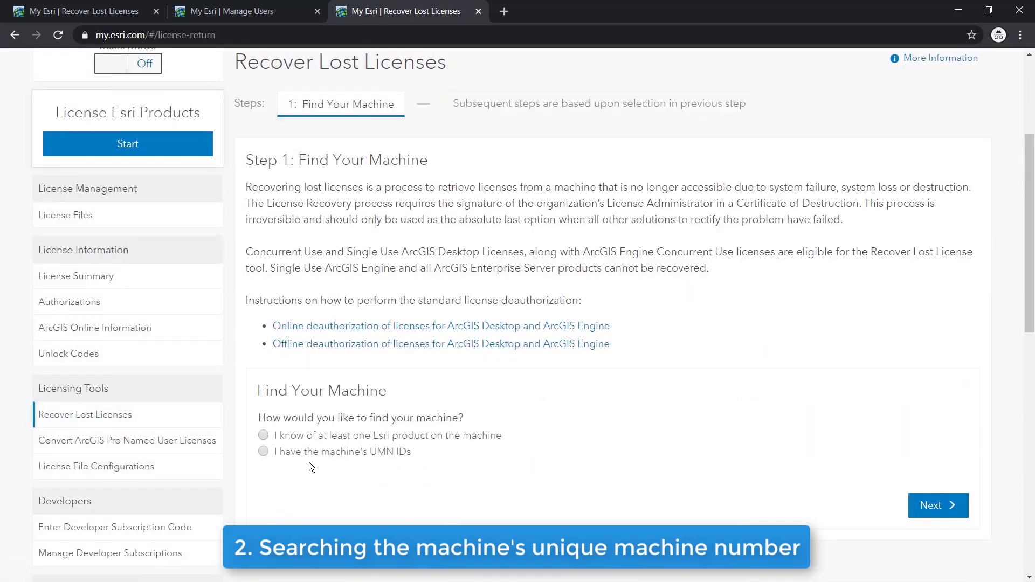
{"action": "left_click", "coordinate": [325, 453]}
Paste the machine's UMN ID into the UMN ID field and search, listing 6 machines
{"action": "left_click", "coordinate": [927, 504]}
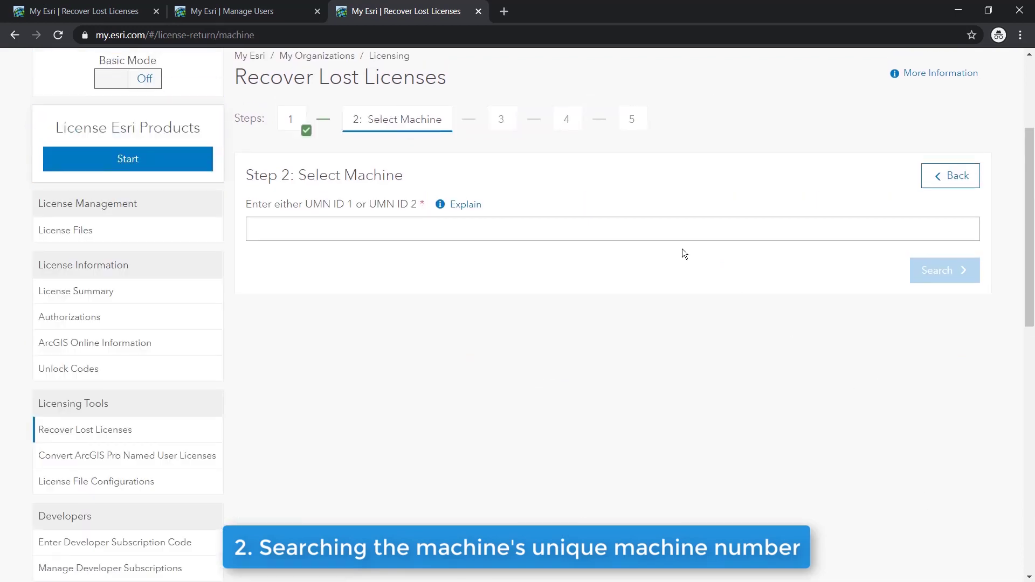
{"action": "left_click", "coordinate": [657, 235]}
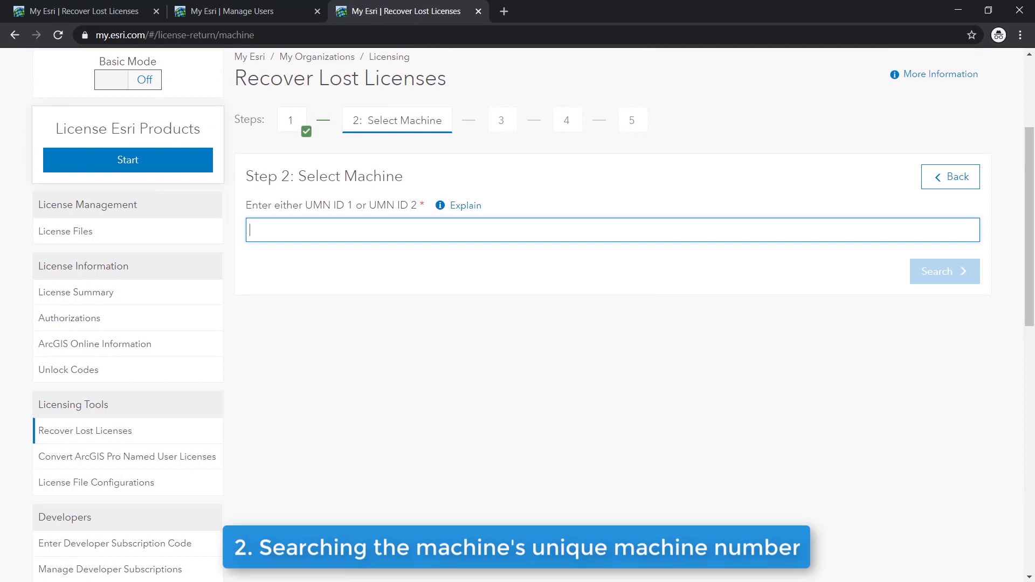
{"action": "key", "text": "ctrl+v"}
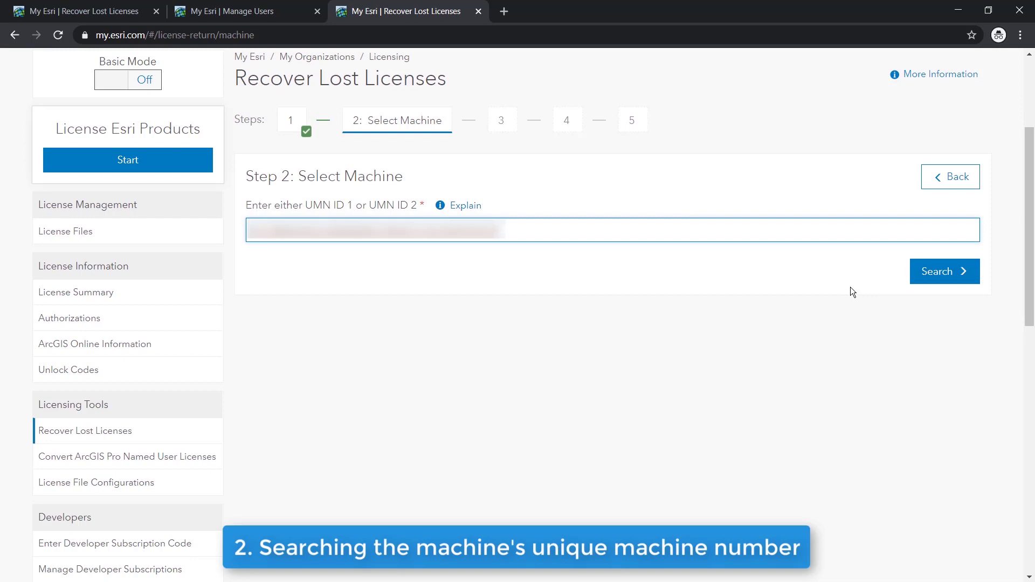
{"action": "left_click", "coordinate": [937, 273]}
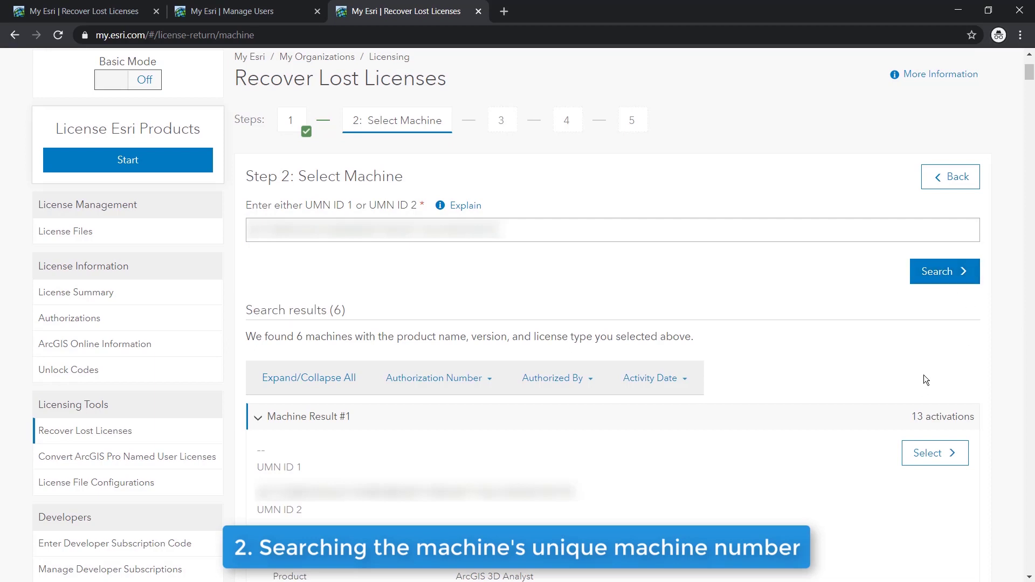
Select Machine Result #1 and continue past its review of 13 eligible products
{"action": "left_click", "coordinate": [939, 454]}
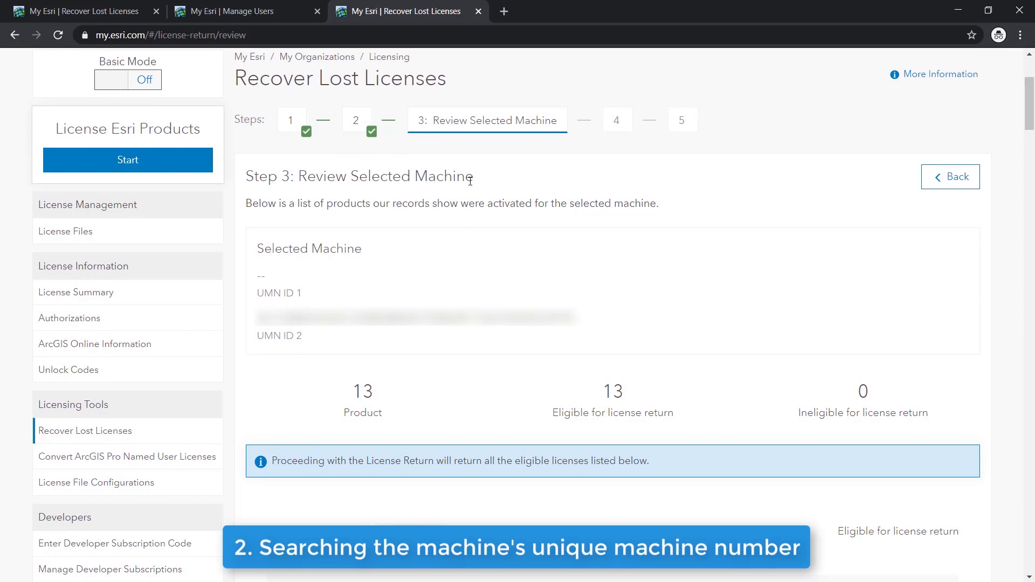
{"action": "left_click_drag", "start_coordinate": [1027, 124], "coordinate": [1027, 496]}
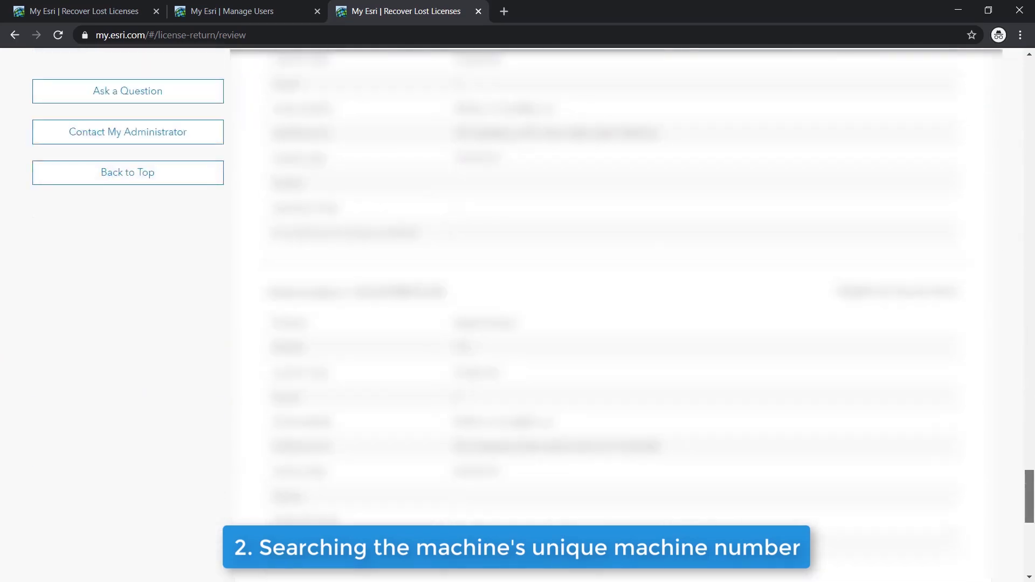
{"action": "left_click", "coordinate": [951, 259]}
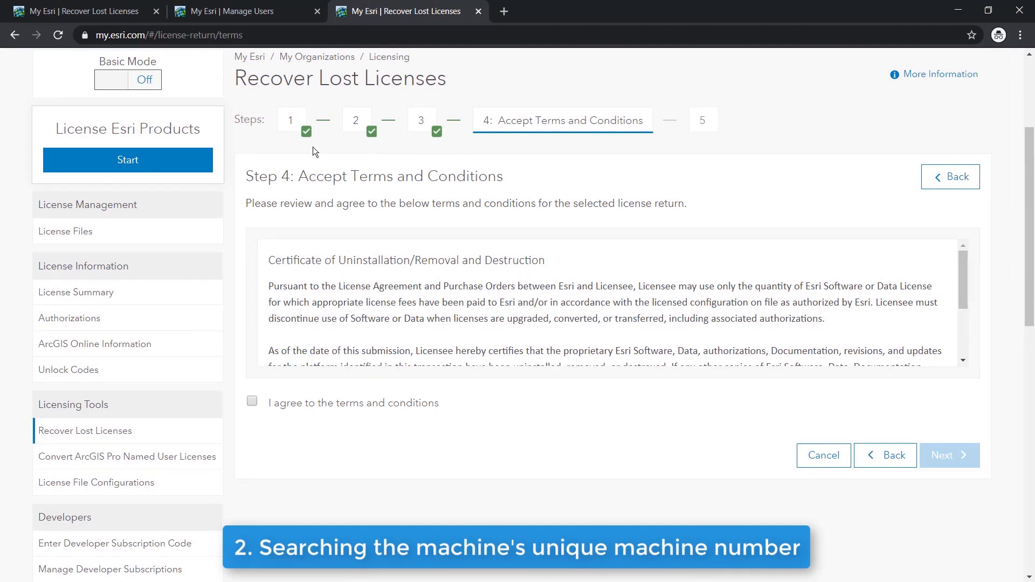
Agree to the license return terms and conditions
{"action": "left_click_drag", "start_coordinate": [296, 176], "coordinate": [316, 176]}
{"action": "left_click_drag", "start_coordinate": [515, 176], "coordinate": [295, 177]}
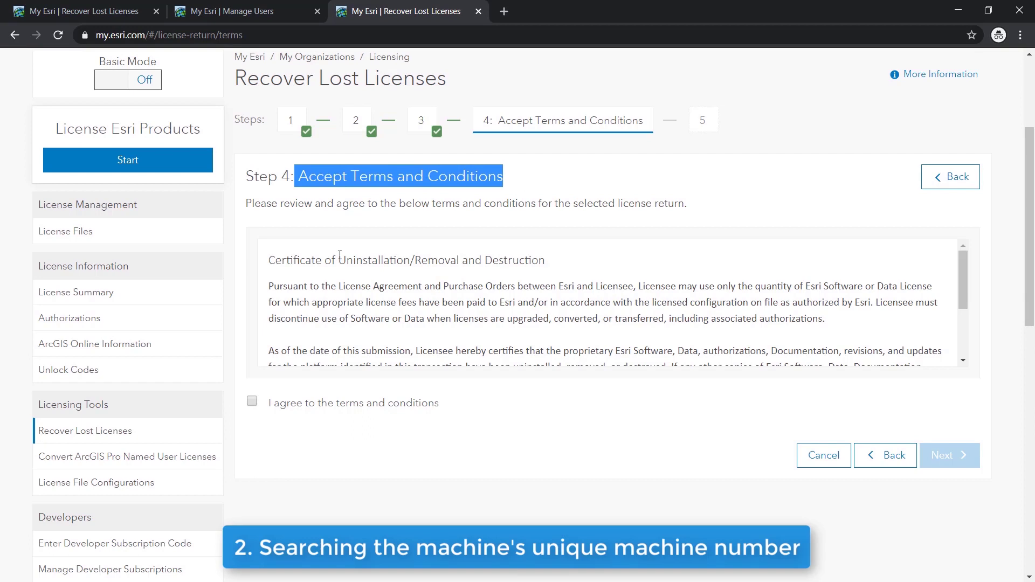
{"action": "left_click_drag", "start_coordinate": [271, 261], "coordinate": [550, 263]}
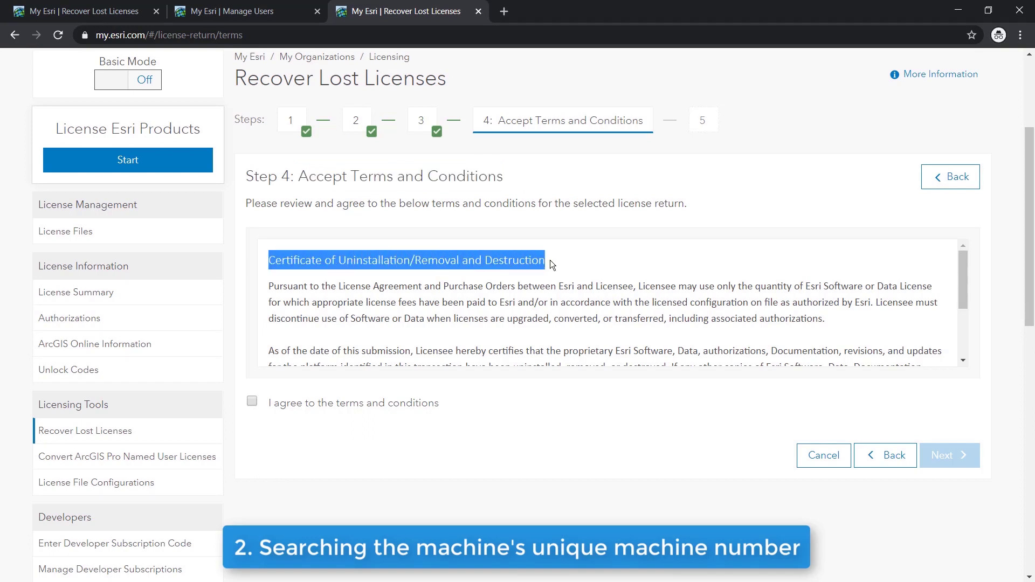
{"action": "left_click", "coordinate": [639, 272]}
{"action": "left_click", "coordinate": [399, 402]}
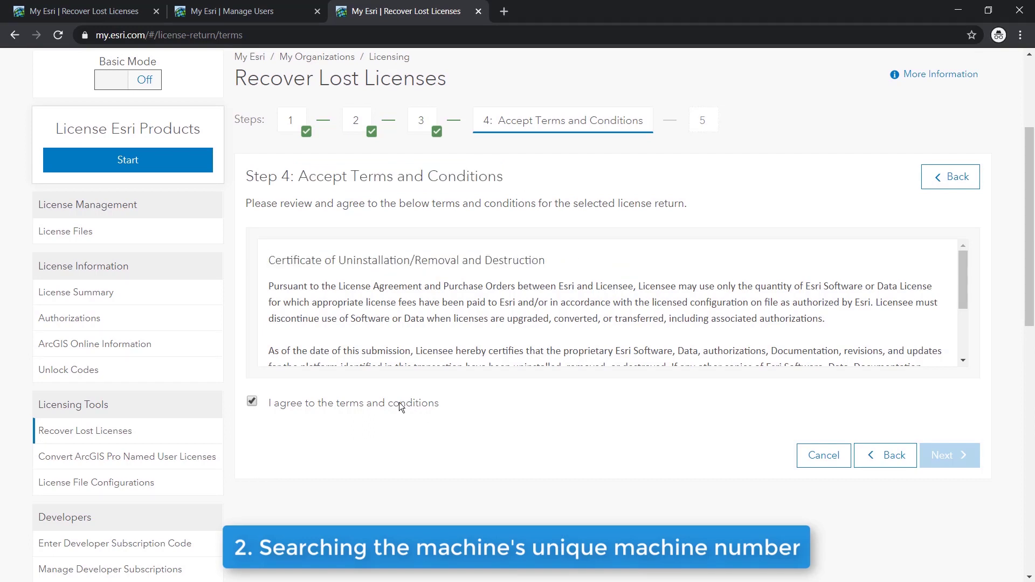
Advance from Step 4 to the Step 5 license return summary
{"action": "left_click", "coordinate": [938, 459]}
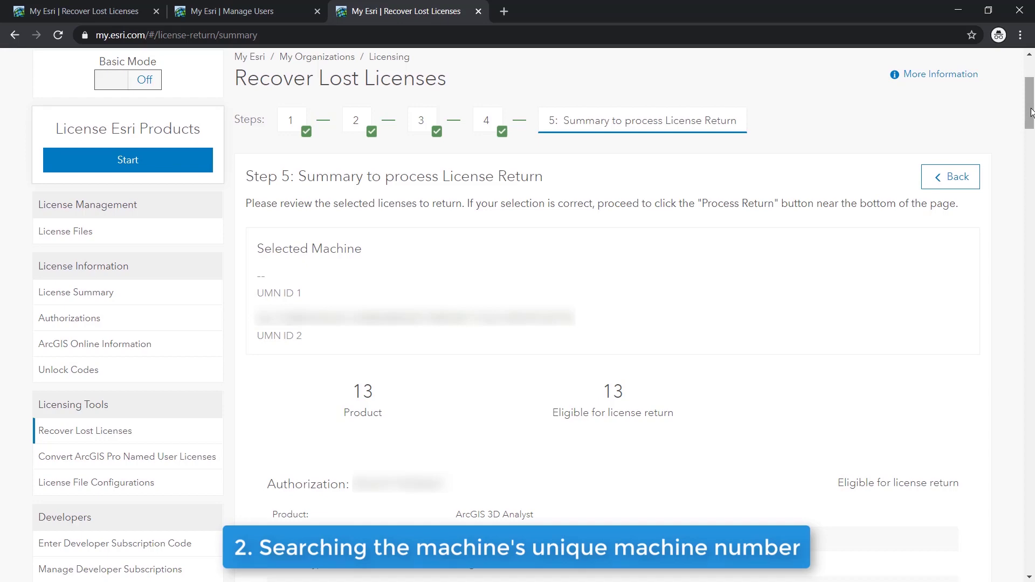
Scroll to the bottom of the return summary for the UMN-found machine
{"action": "scroll", "coordinate": [900, 340], "scroll_direction": "down", "scroll_amount": 15}
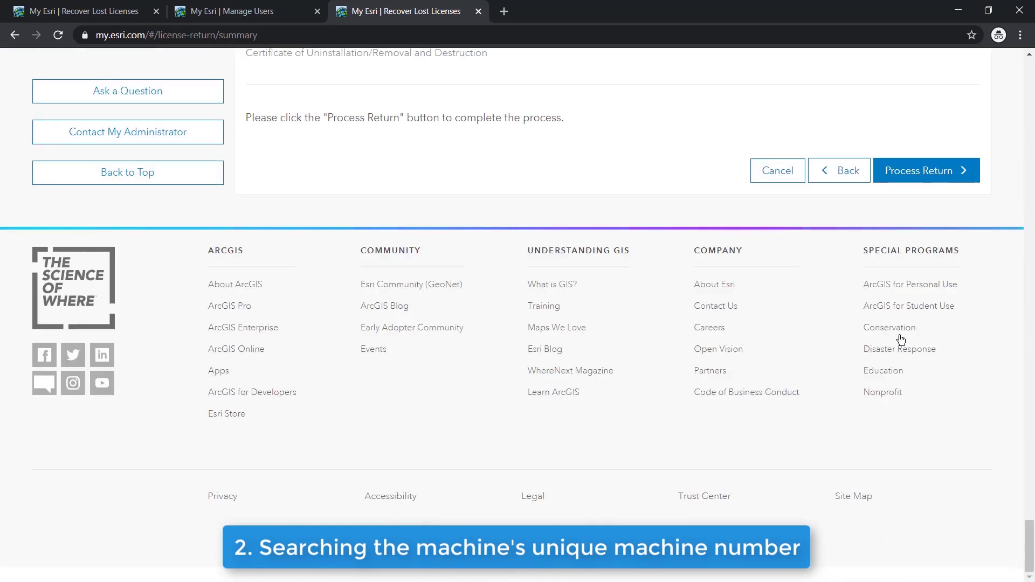